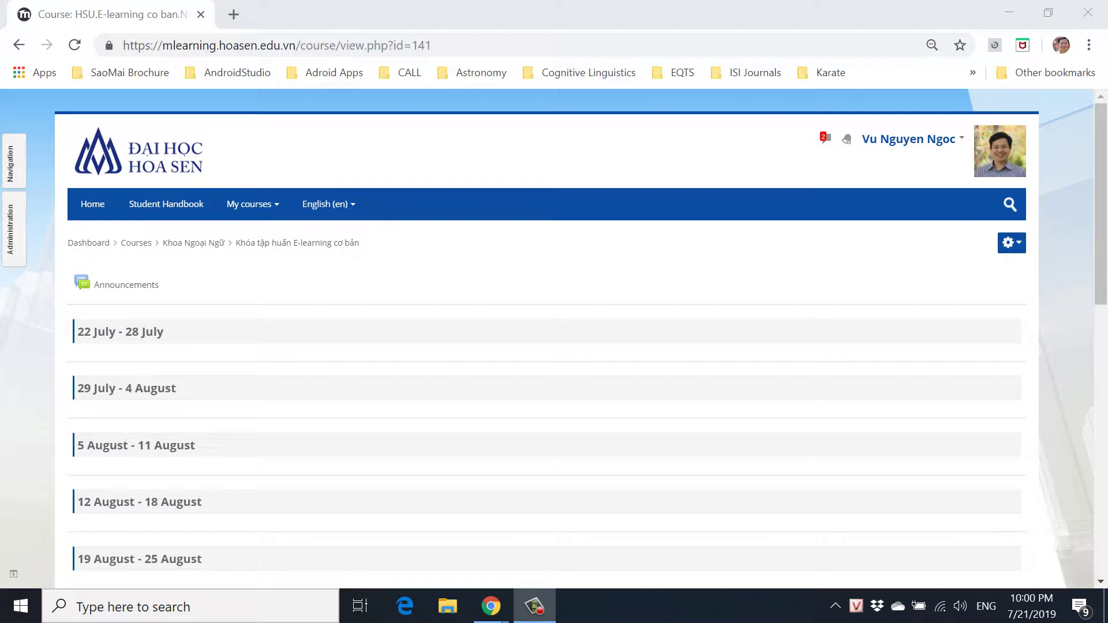
Open the Restore page from the administration options of the course Khóa tập huấn E-learning cơ bản.
{"action": "scroll", "coordinate": [554, 340], "scroll_direction": "down", "scroll_amount": 12}
{"action": "scroll", "coordinate": [554, 339], "scroll_direction": "up", "scroll_amount": 9}
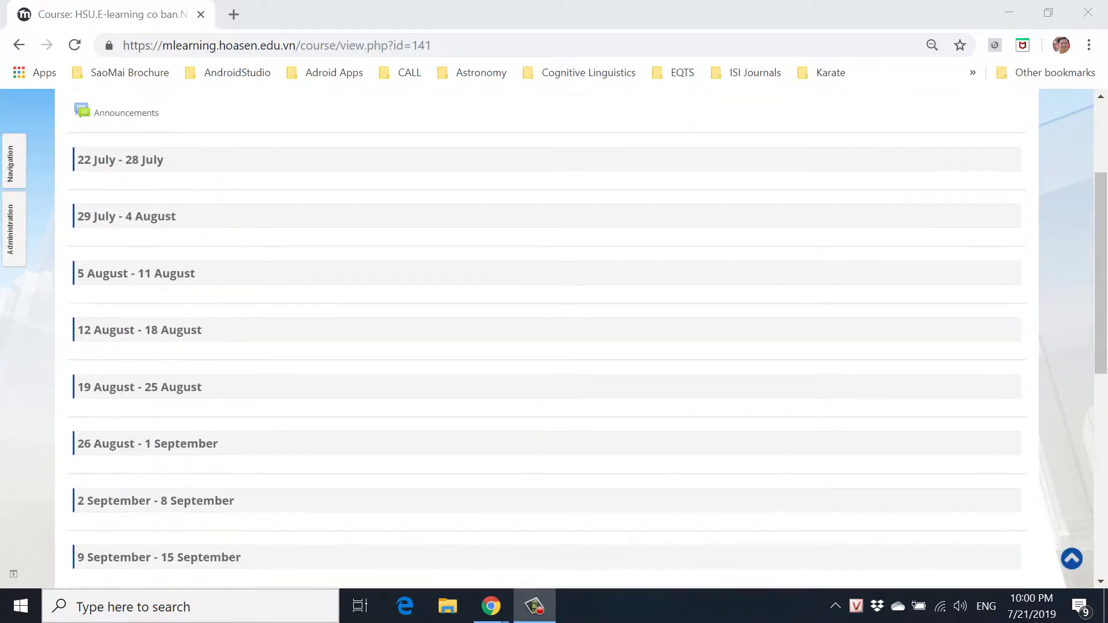
{"action": "scroll", "coordinate": [554, 339], "scroll_direction": "up", "scroll_amount": 2}
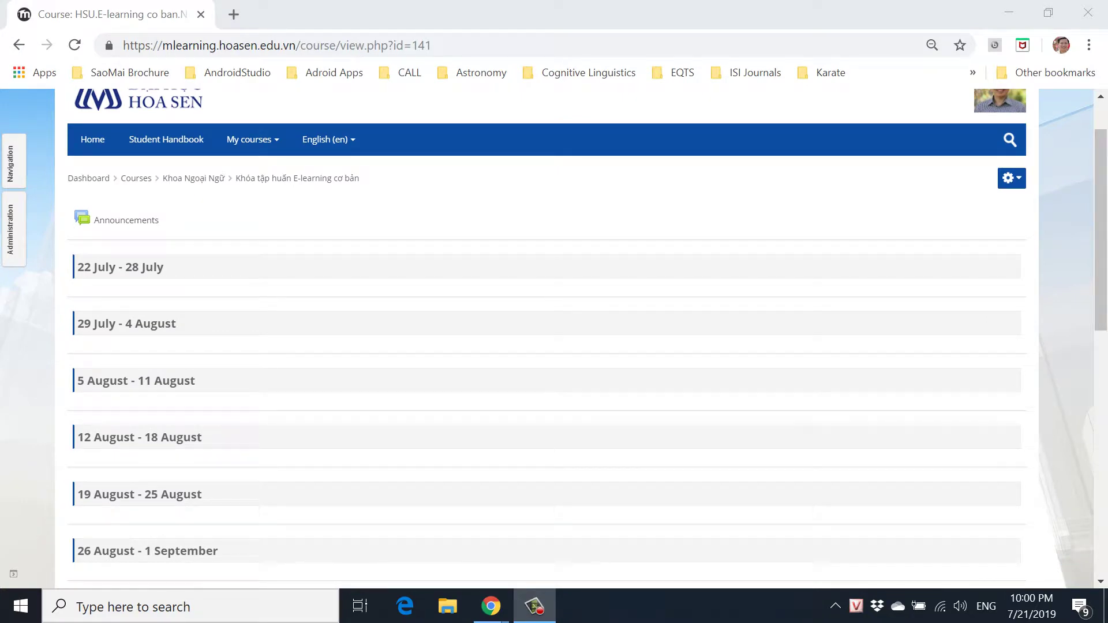
{"action": "left_click", "coordinate": [14, 229]}
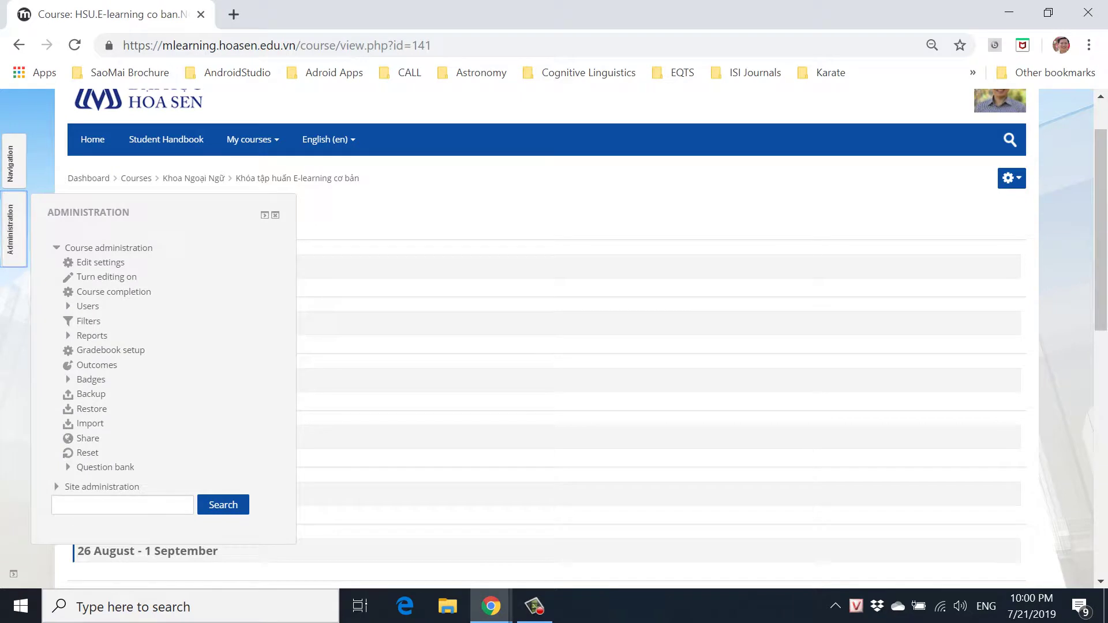
{"action": "mouse_move", "coordinate": [14, 229]}
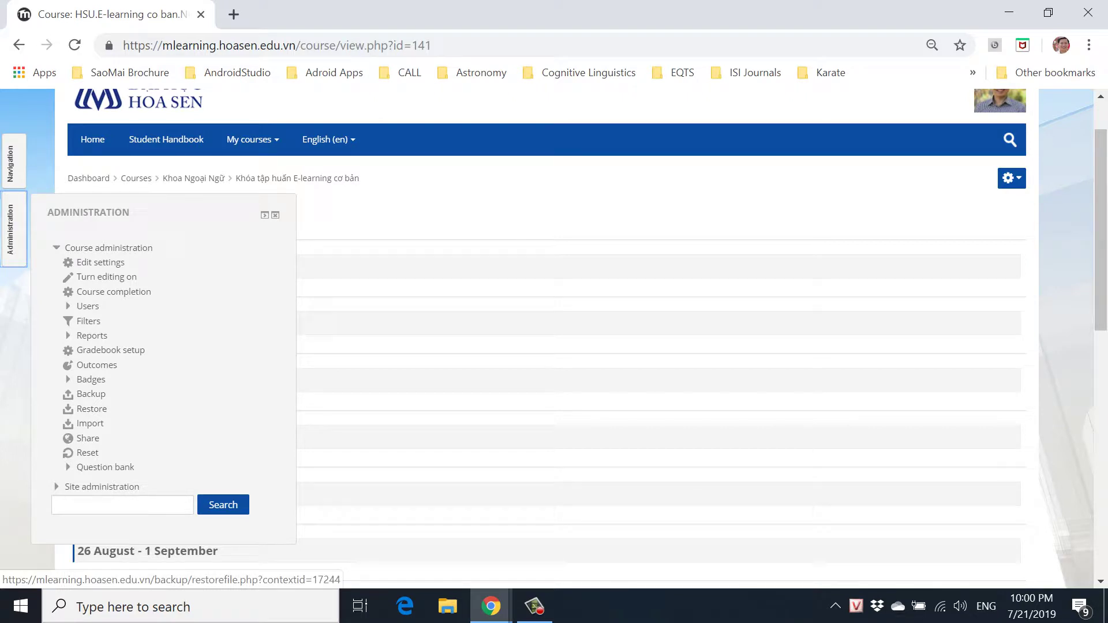
{"action": "left_click", "coordinate": [92, 408]}
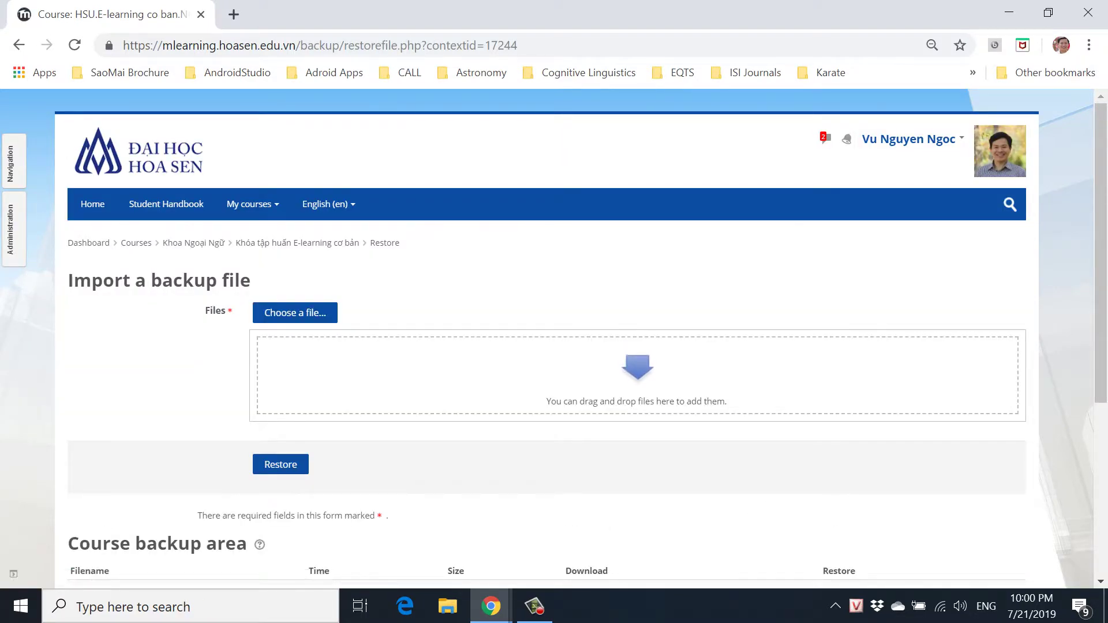
{"action": "left_click", "coordinate": [295, 312]}
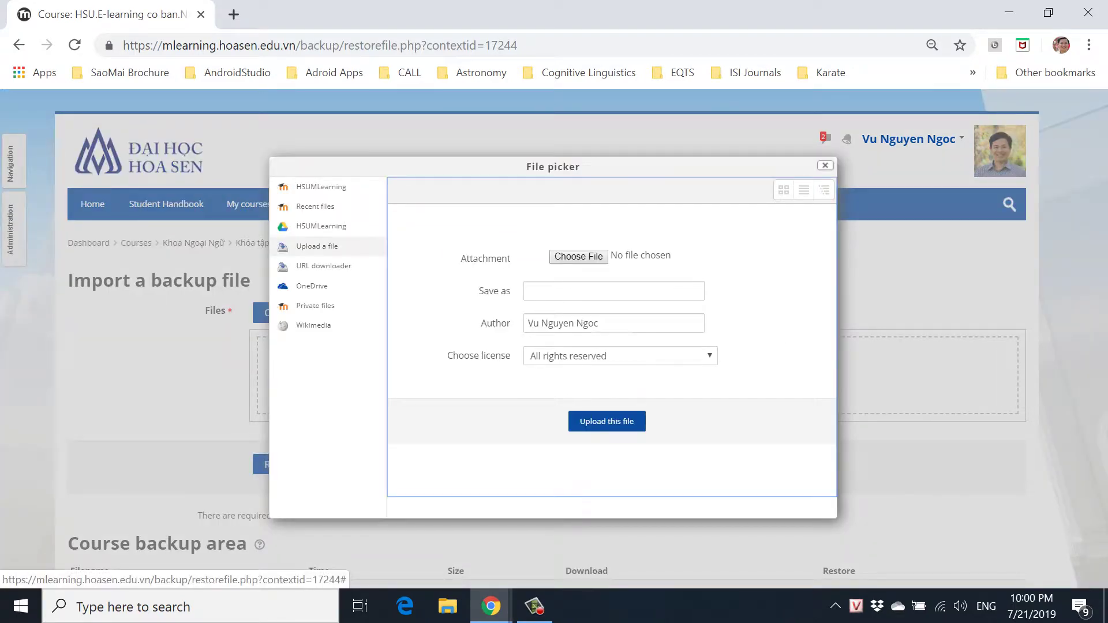
{"action": "left_click", "coordinate": [578, 256]}
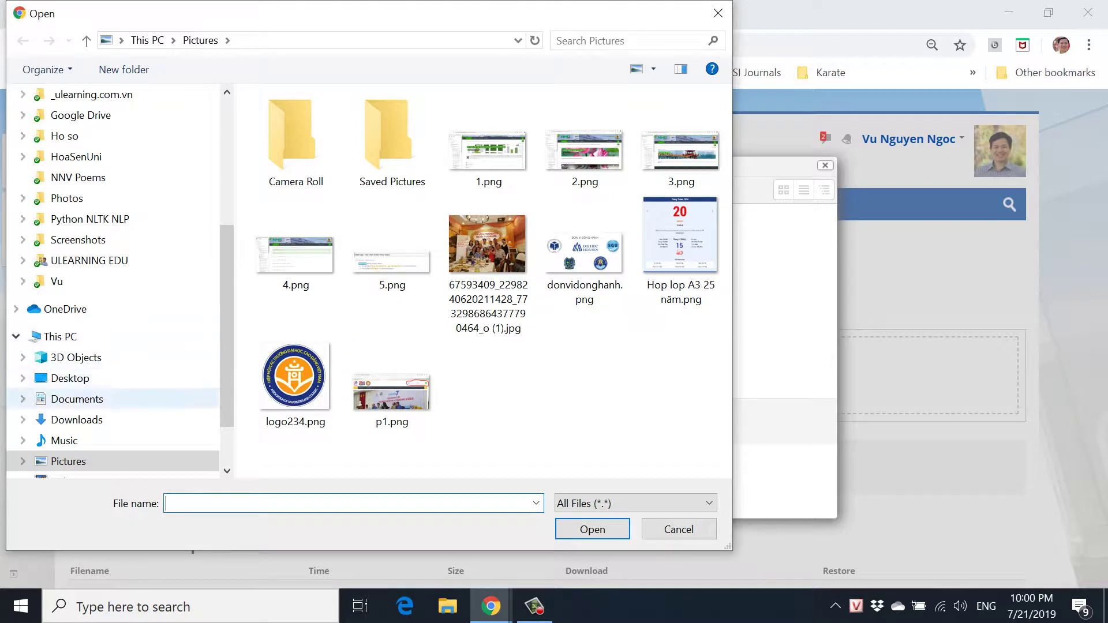
{"action": "left_click", "coordinate": [75, 419]}
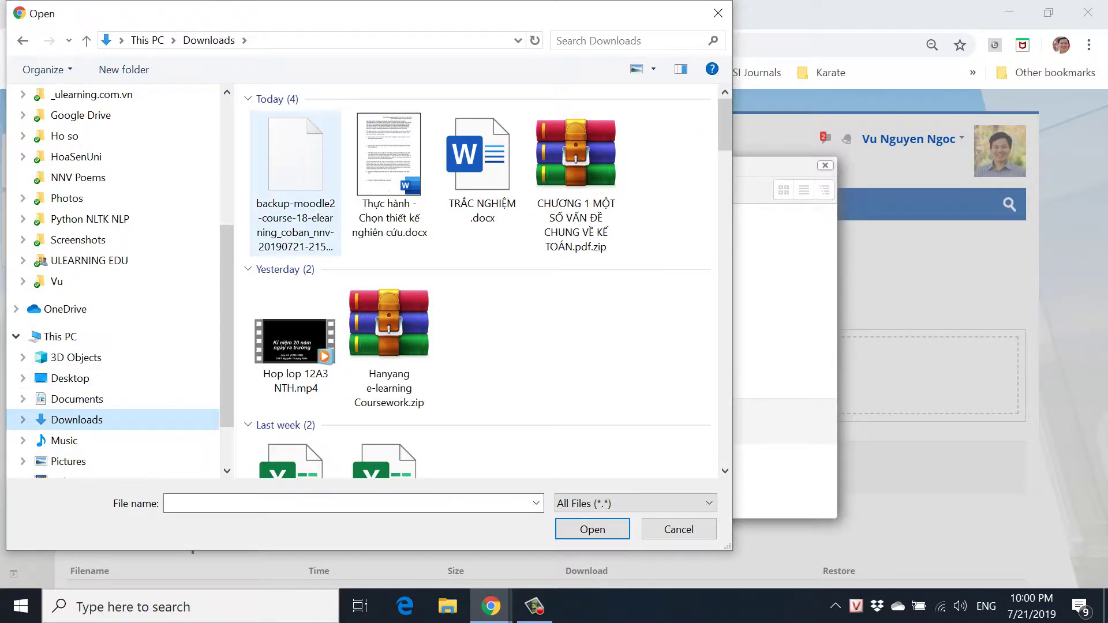
{"action": "left_click", "coordinate": [295, 183]}
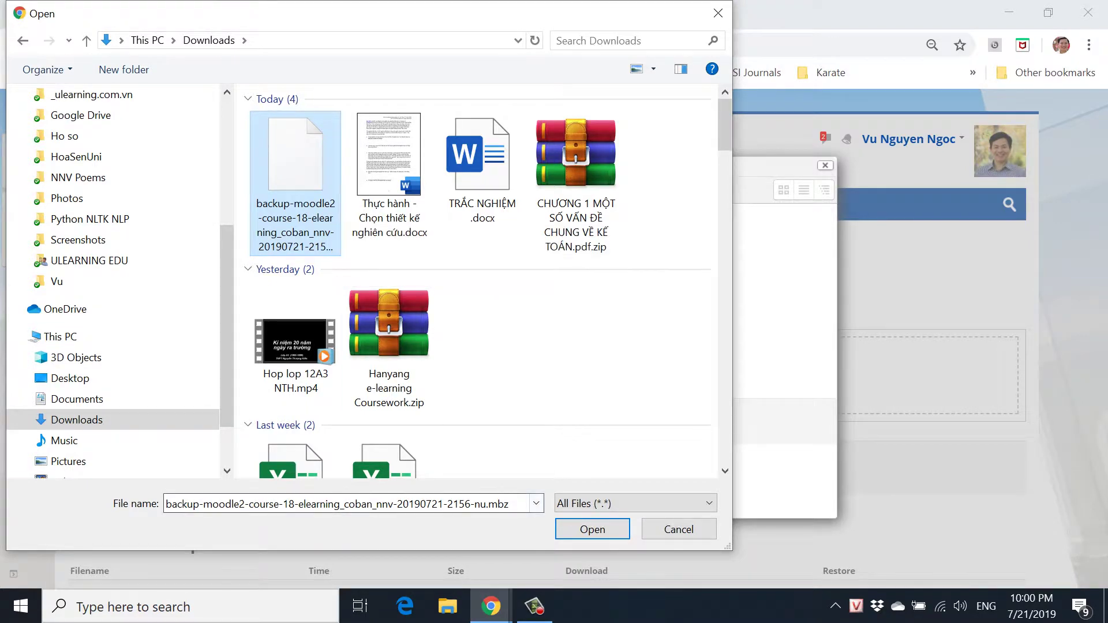
{"action": "left_click", "coordinate": [591, 528]}
{"action": "left_click", "coordinate": [606, 421]}
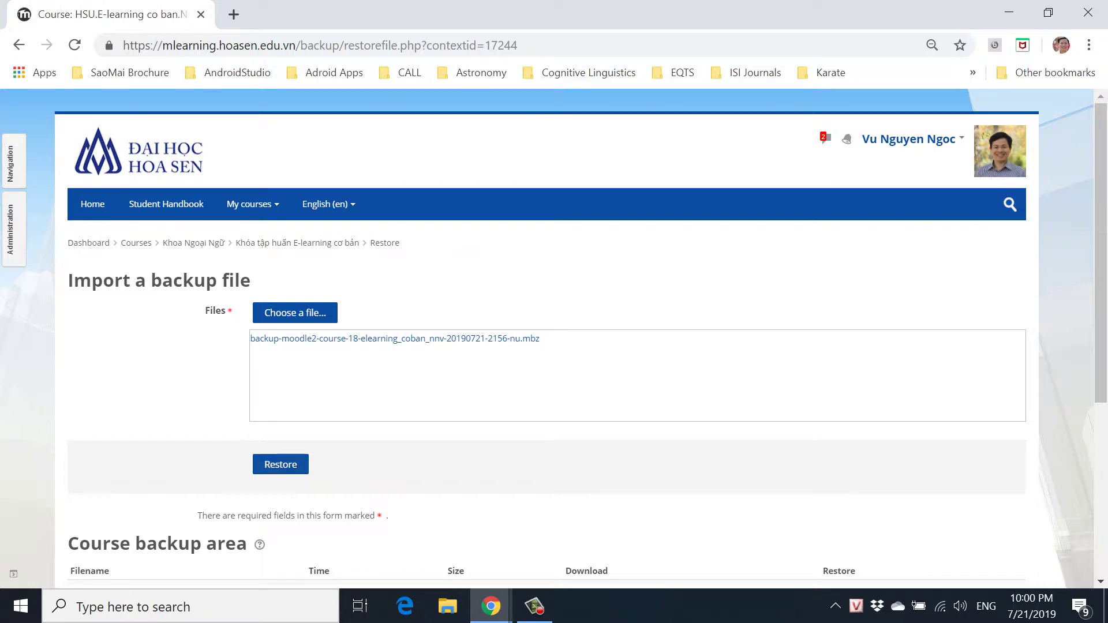
{"action": "left_click", "coordinate": [281, 464]}
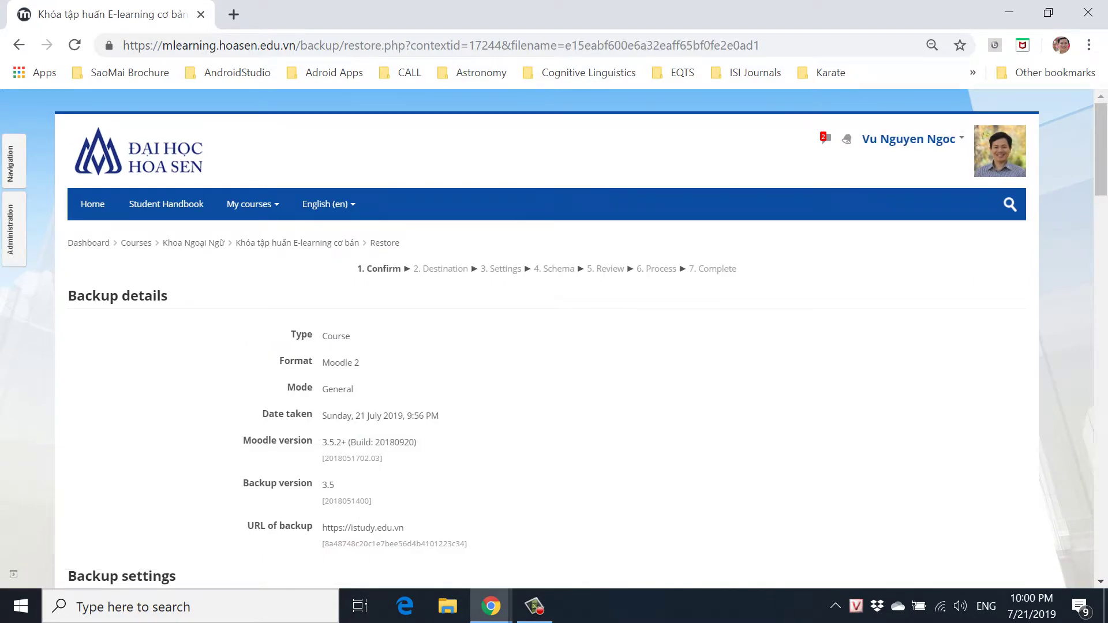
Review the backup details, backup settings and course sections, including the certificate activity in the Feedback & Certificate section.
{"action": "scroll", "coordinate": [554, 338], "scroll_direction": "down", "scroll_amount": 4}
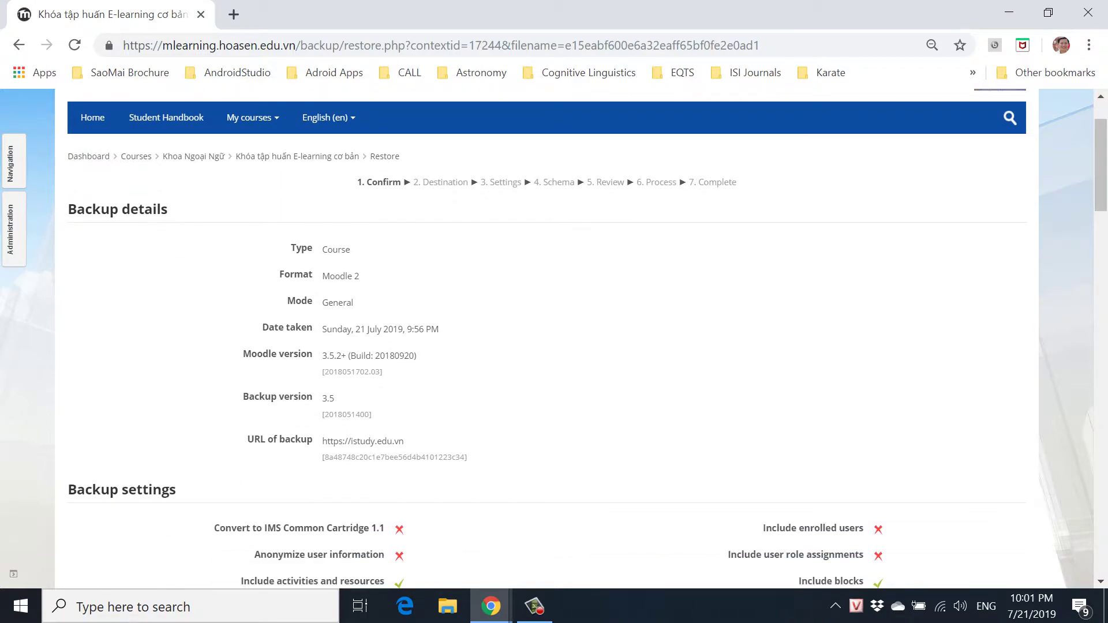
{"action": "scroll", "coordinate": [554, 338], "scroll_direction": "down", "scroll_amount": 6}
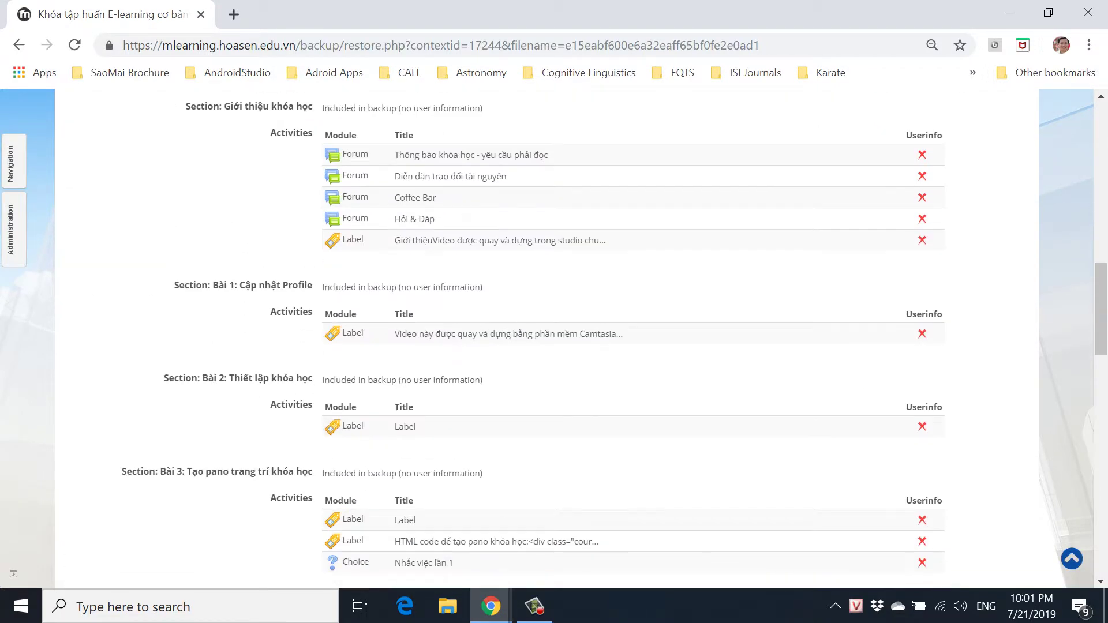
{"action": "scroll", "coordinate": [547, 338], "scroll_direction": "up", "scroll_amount": 10}
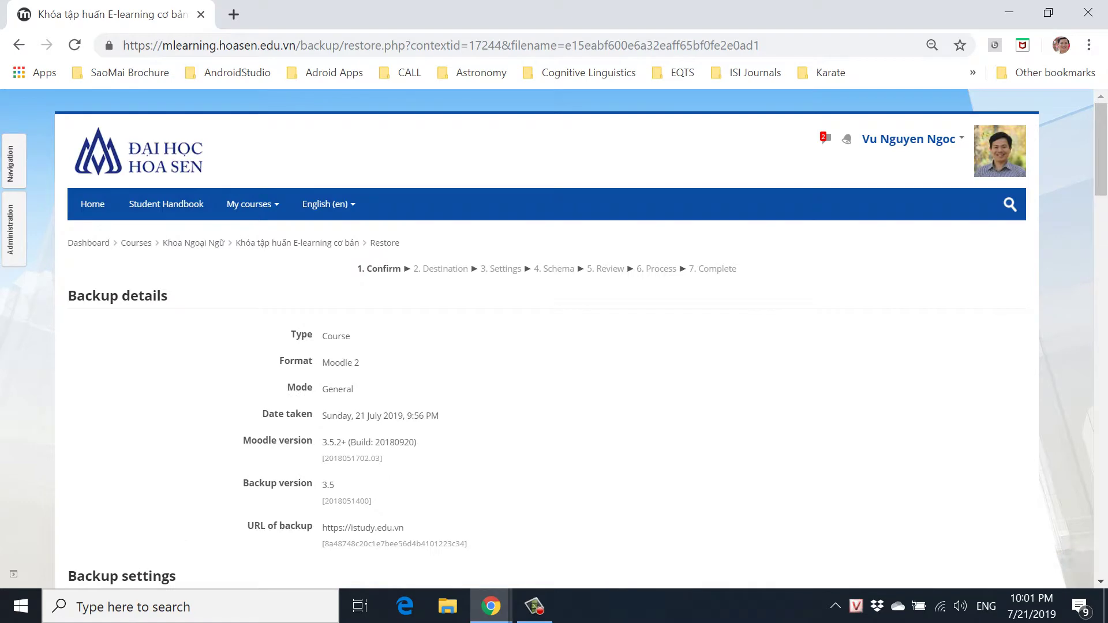
{"action": "scroll", "coordinate": [546, 338], "scroll_direction": "down", "scroll_amount": 5}
{"action": "scroll", "coordinate": [554, 338], "scroll_direction": "down", "scroll_amount": 9}
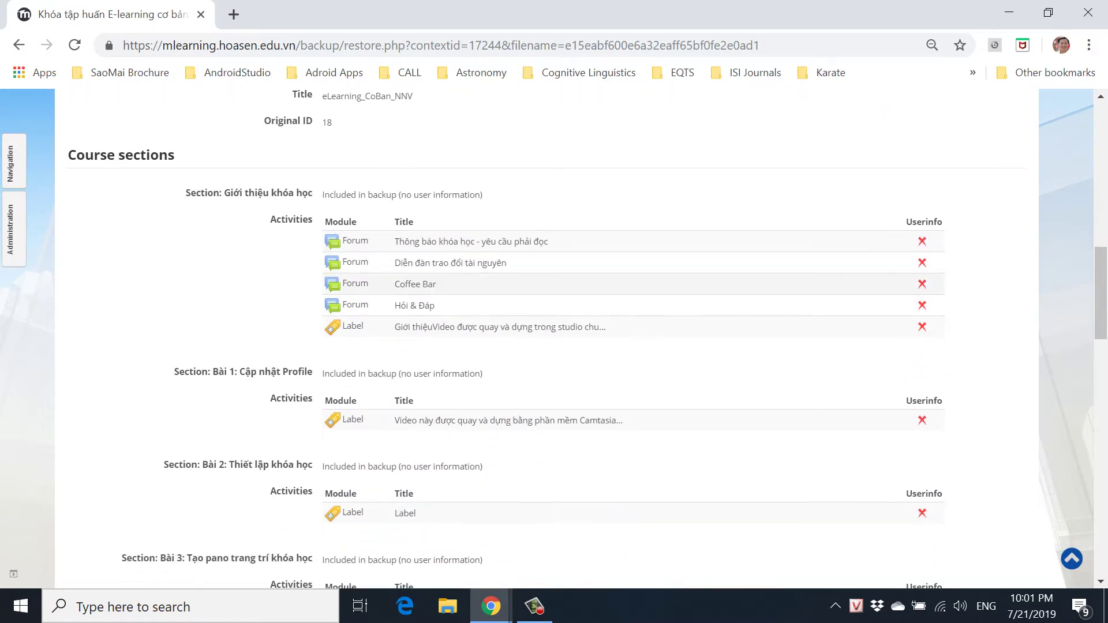
{"action": "scroll", "coordinate": [554, 338], "scroll_direction": "down", "scroll_amount": 15}
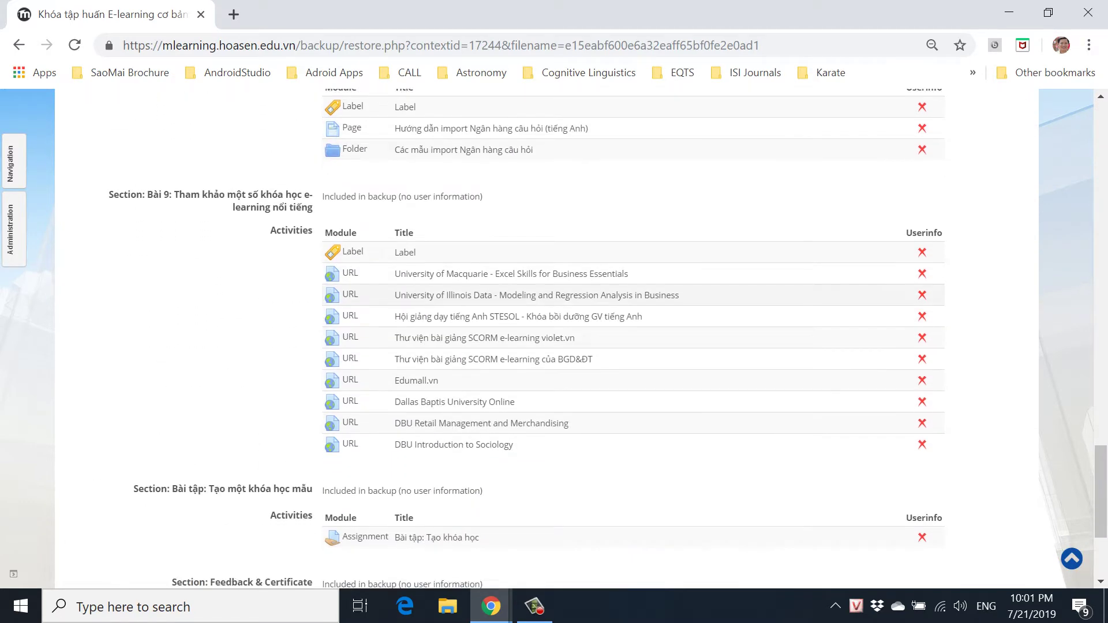
{"action": "scroll", "coordinate": [554, 338], "scroll_direction": "down", "scroll_amount": 1}
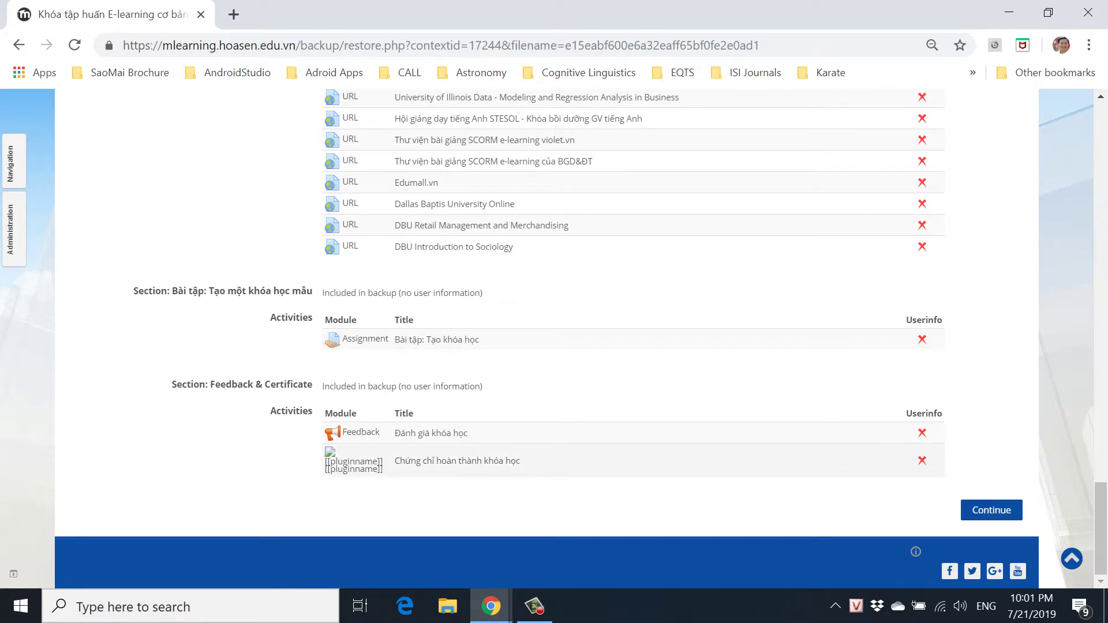
{"action": "left_click_drag", "start_coordinate": [383, 469], "coordinate": [326, 449]}
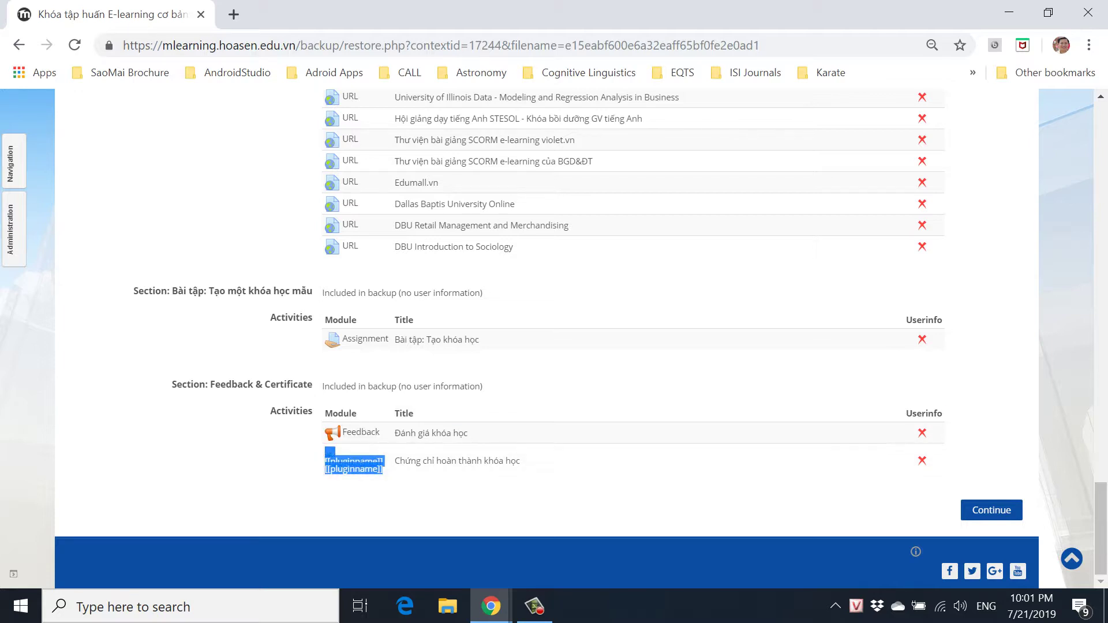
{"action": "left_click", "coordinate": [357, 487]}
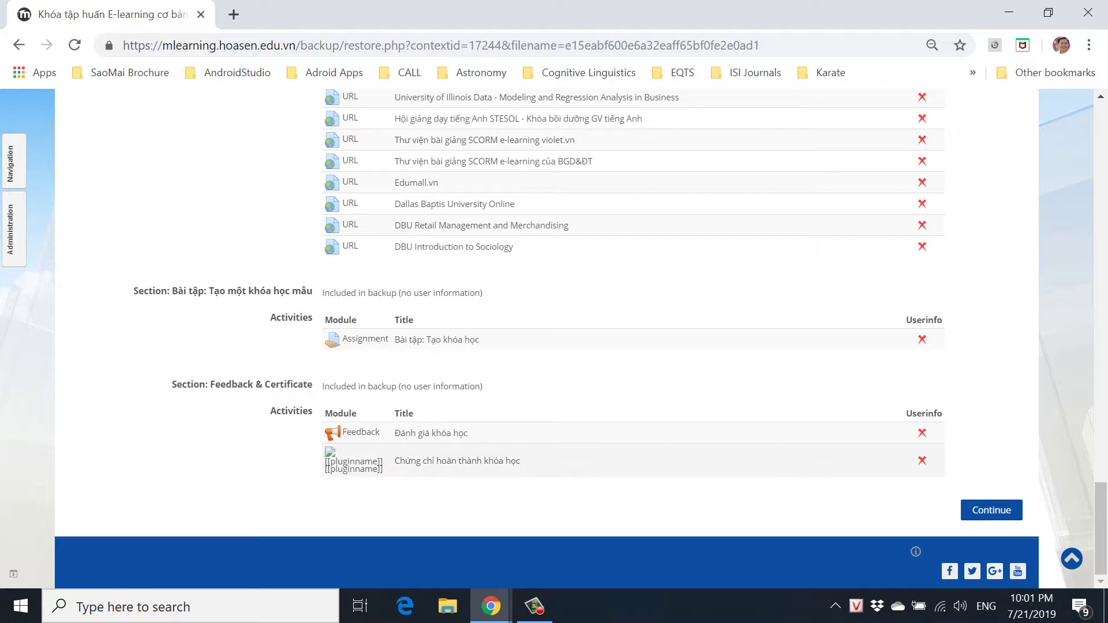
{"action": "scroll", "coordinate": [554, 340], "scroll_direction": "up", "scroll_amount": 20}
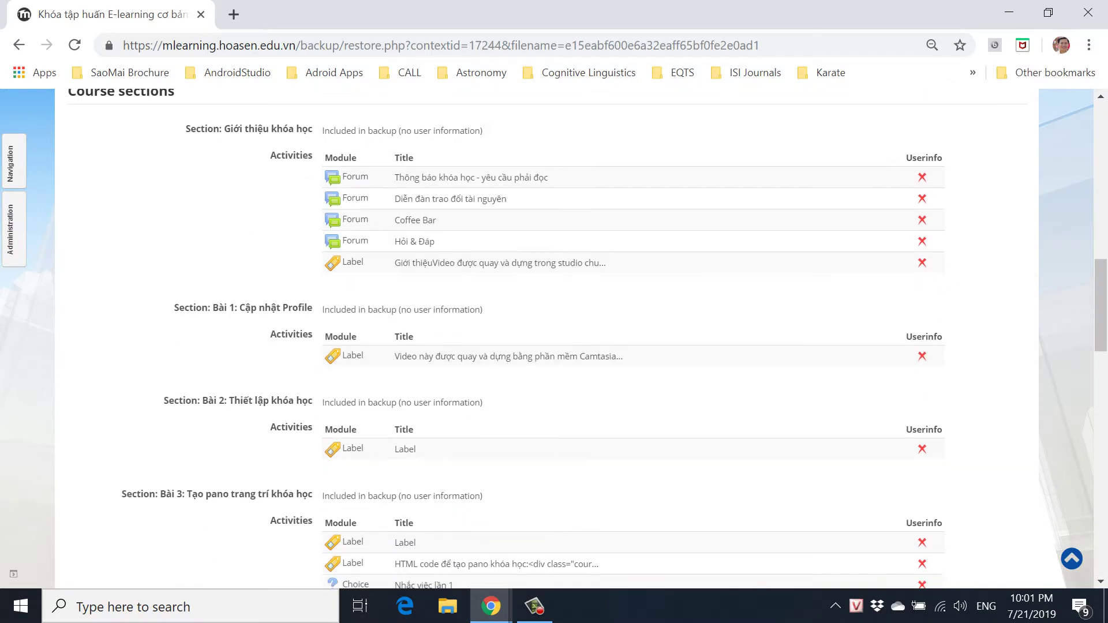
{"action": "scroll", "coordinate": [554, 340], "scroll_direction": "up", "scroll_amount": 6}
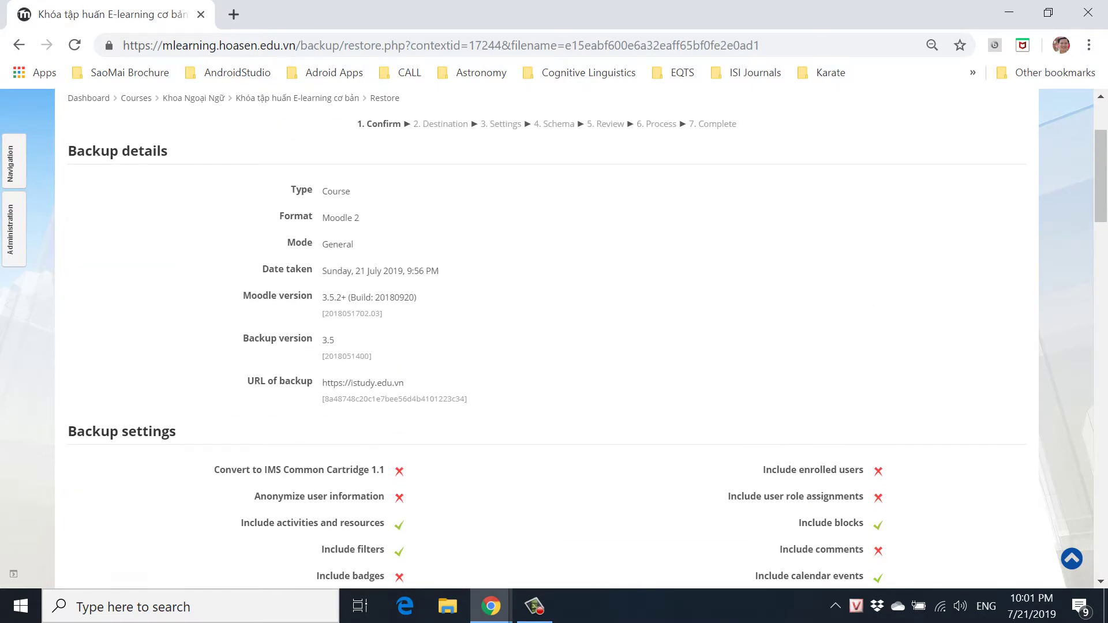
{"action": "scroll", "coordinate": [554, 340], "scroll_direction": "down", "scroll_amount": 20}
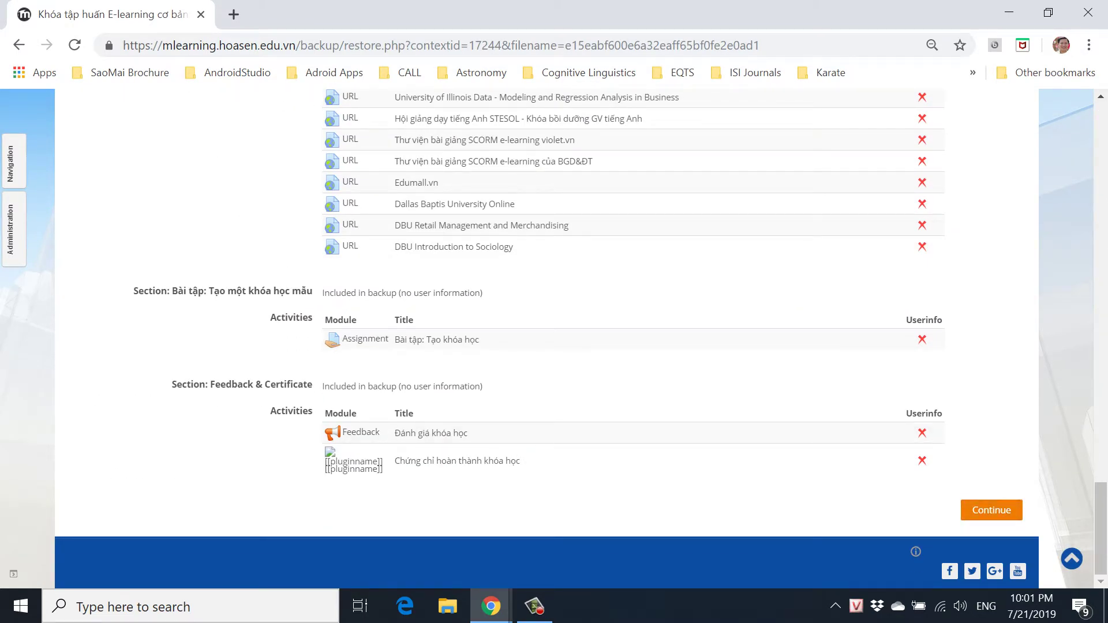
Confirm the backup and choose to restore it as a new course in the Khoa Ngoại Ngữ category with the default restore settings.
{"action": "left_click", "coordinate": [991, 510]}
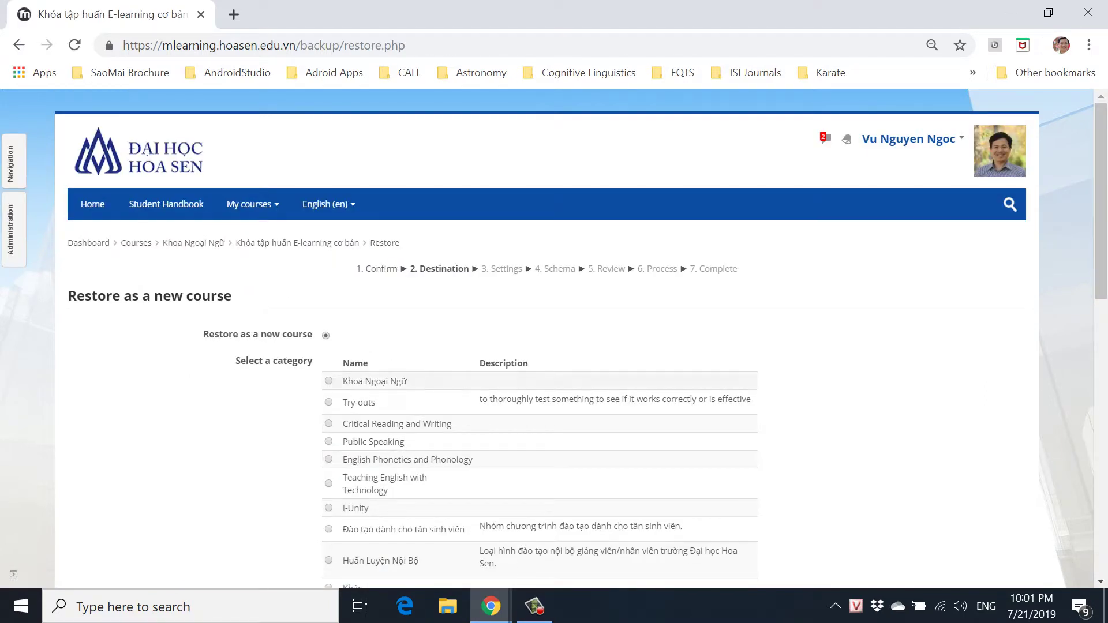
{"action": "scroll", "coordinate": [554, 341], "scroll_direction": "down", "scroll_amount": 1}
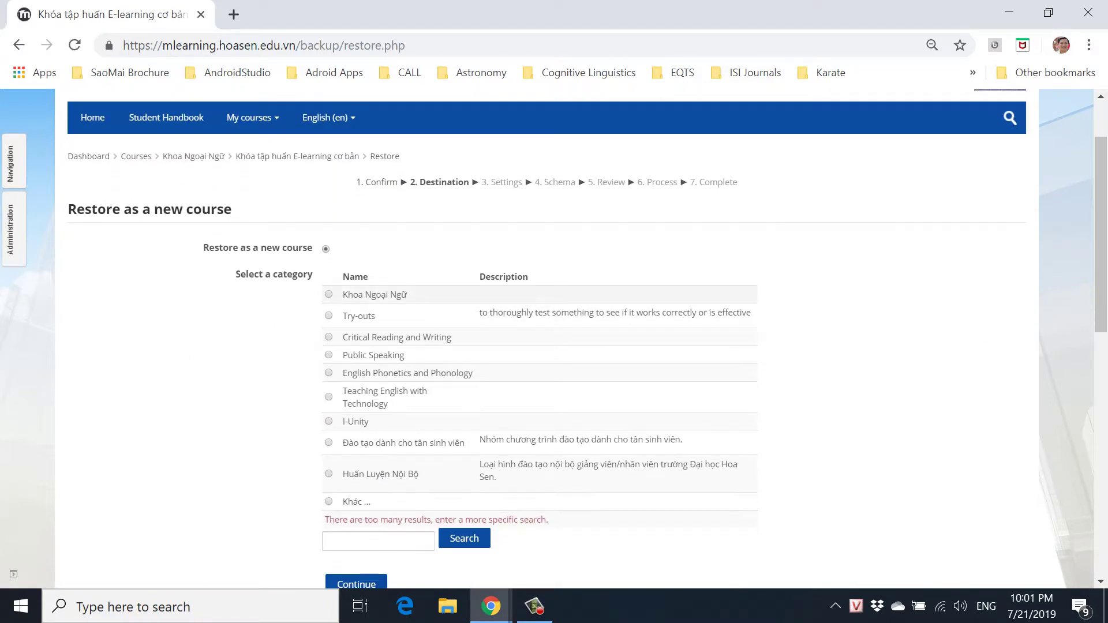
{"action": "scroll", "coordinate": [554, 340], "scroll_direction": "up", "scroll_amount": 1}
{"action": "scroll", "coordinate": [554, 341], "scroll_direction": "up", "scroll_amount": 1}
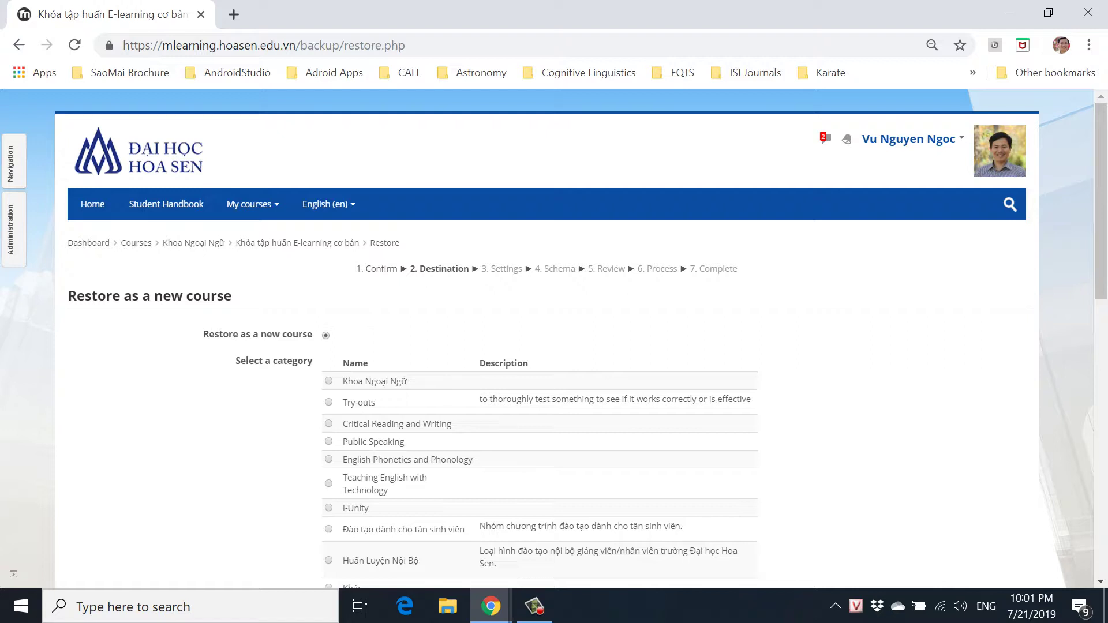
{"action": "scroll", "coordinate": [554, 341], "scroll_direction": "down", "scroll_amount": 1}
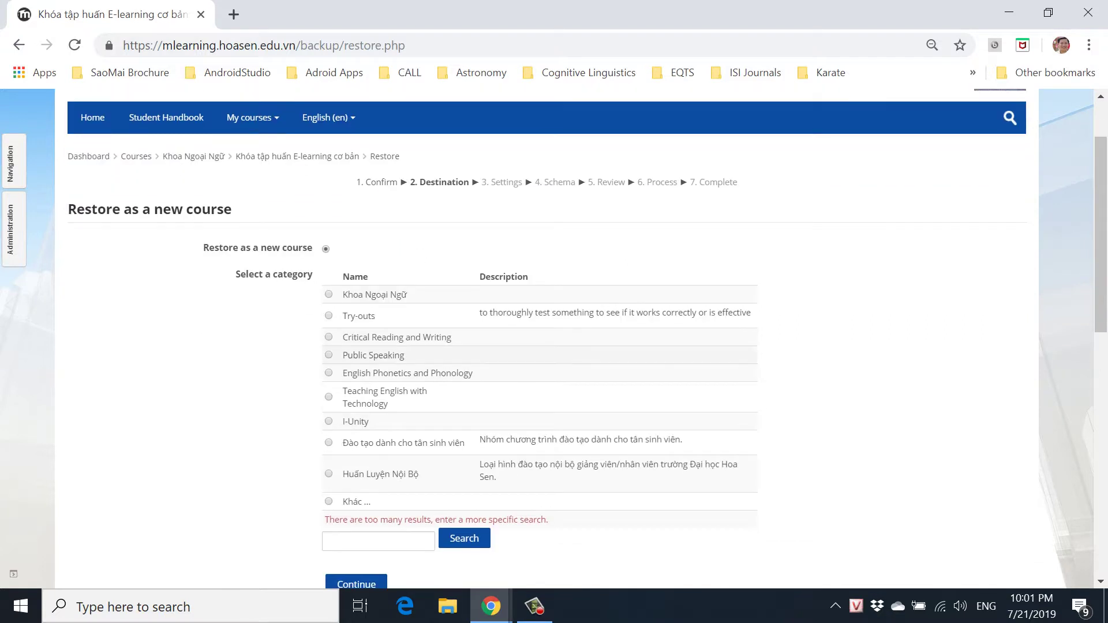
{"action": "left_click", "coordinate": [328, 294]}
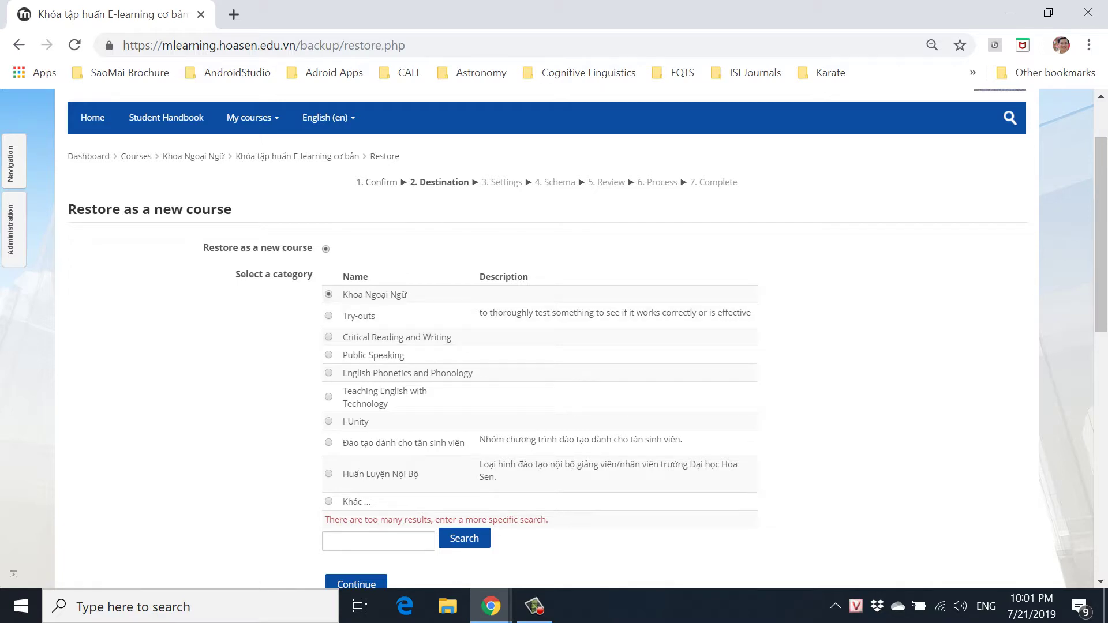
{"action": "scroll", "coordinate": [356, 411], "scroll_direction": "down", "scroll_amount": 3}
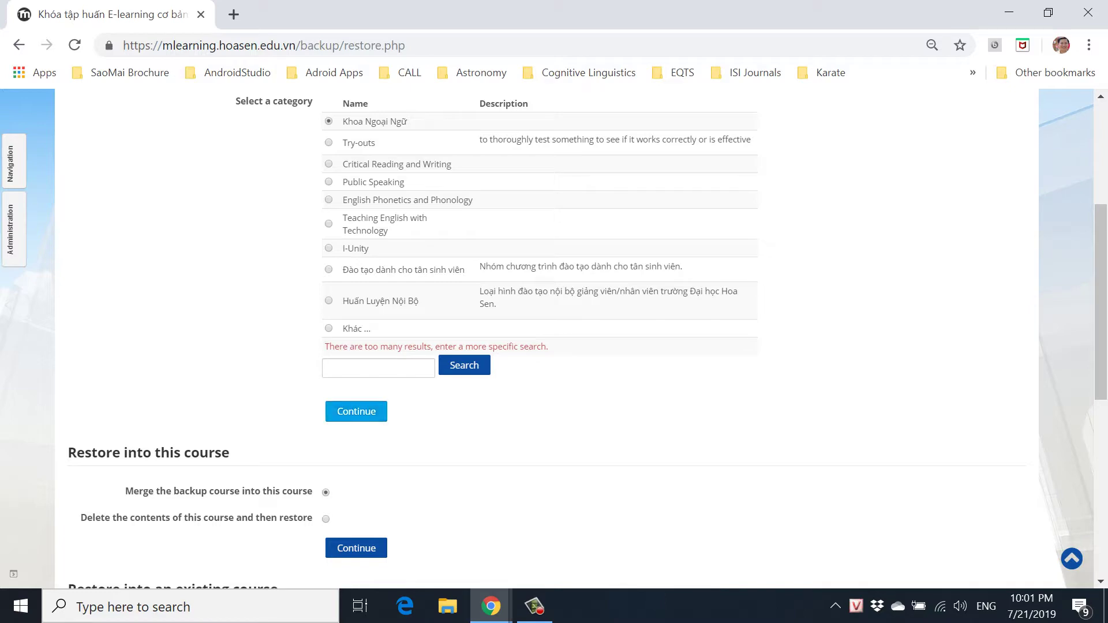
{"action": "left_click", "coordinate": [356, 411]}
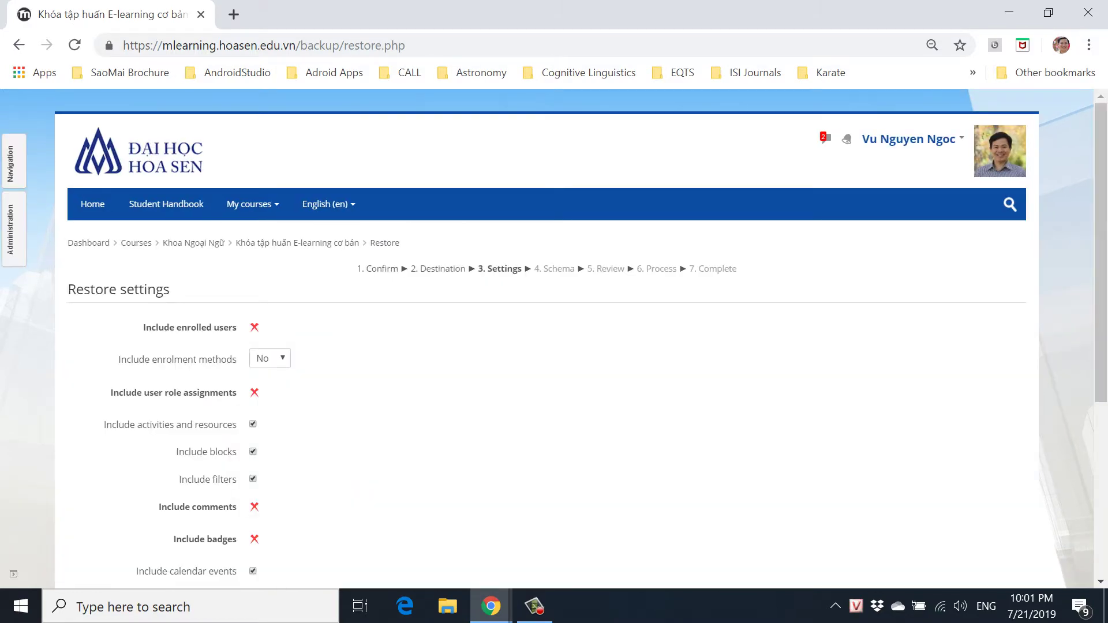
{"action": "scroll", "coordinate": [554, 338], "scroll_direction": "down", "scroll_amount": 5}
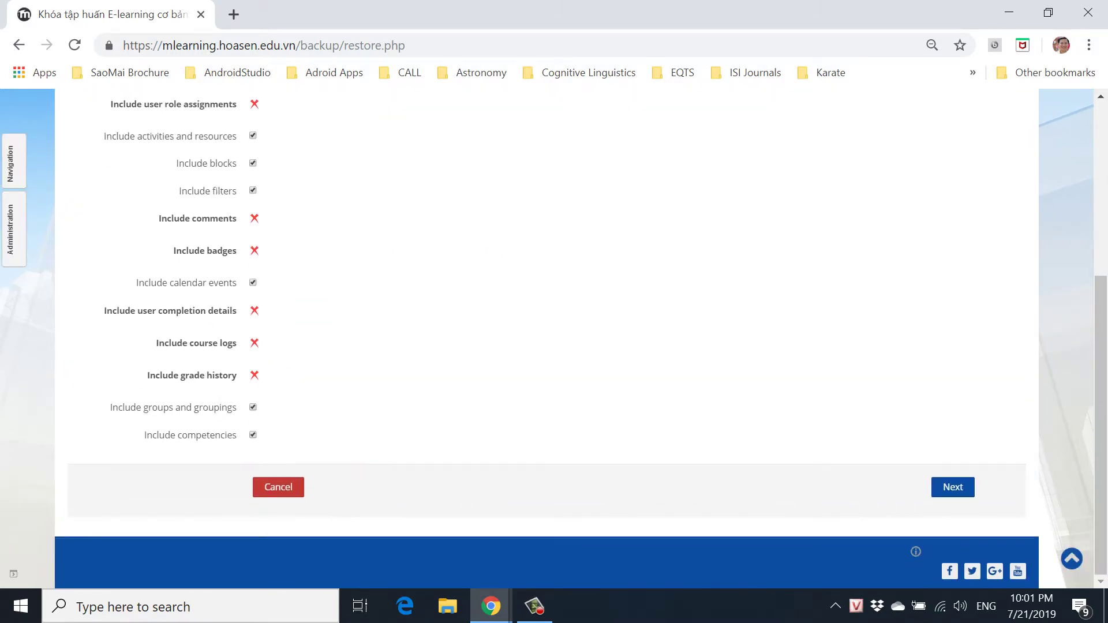
{"action": "left_click", "coordinate": [953, 486]}
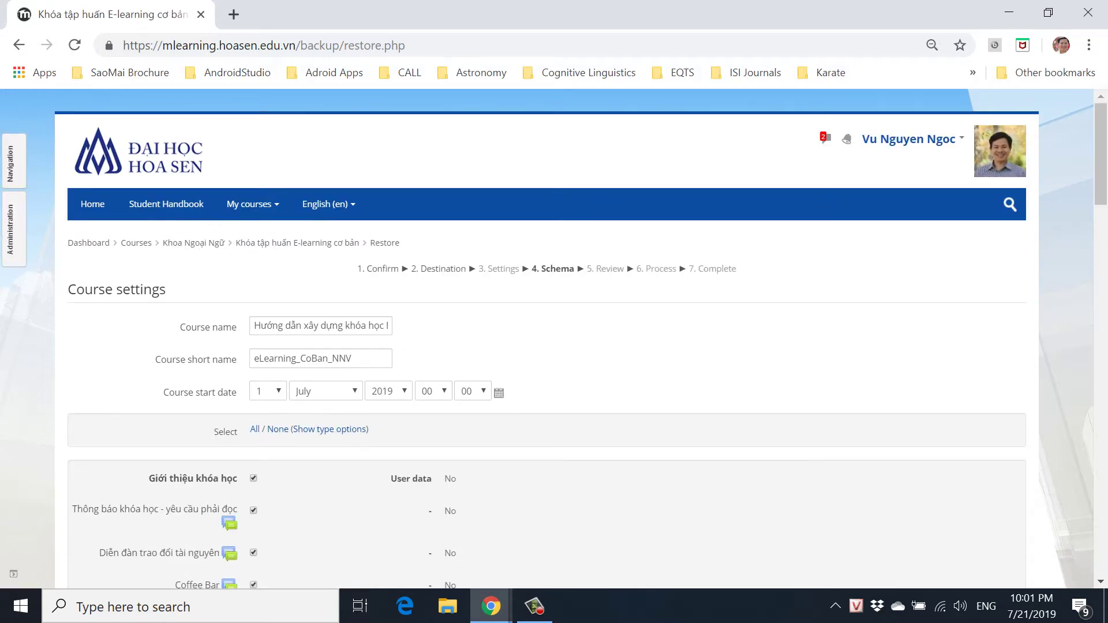
Check the course name and short name, keep the default schema with all sections and activities included, and proceed to the restore review.
{"action": "left_click_drag", "start_coordinate": [254, 325], "coordinate": [398, 325]}
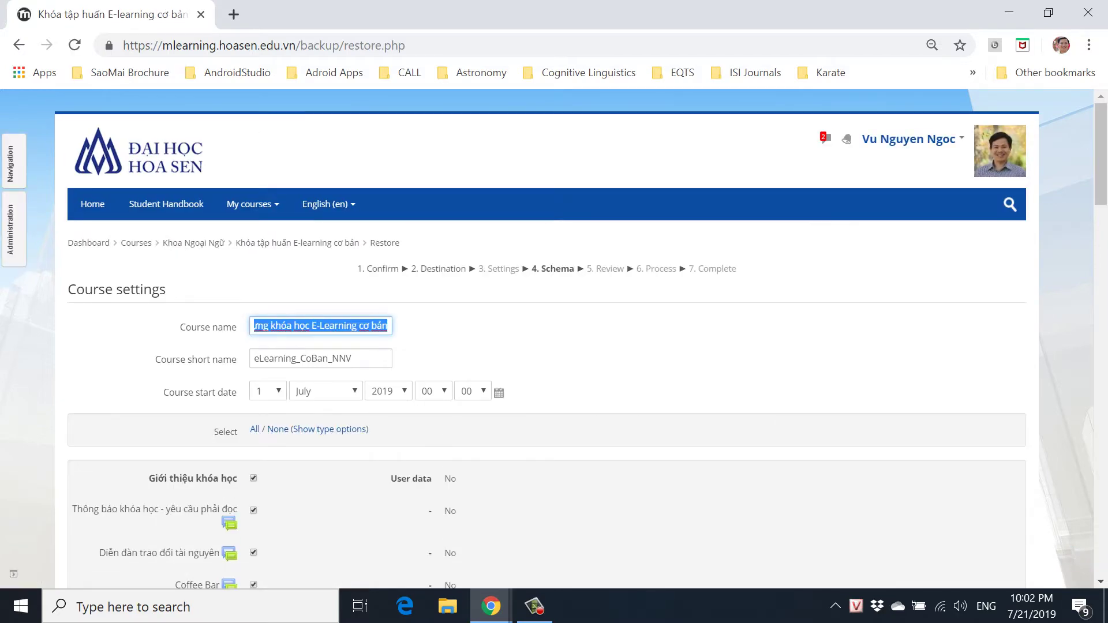
{"action": "key", "text": "Tab"}
{"action": "left_click", "coordinate": [296, 358]}
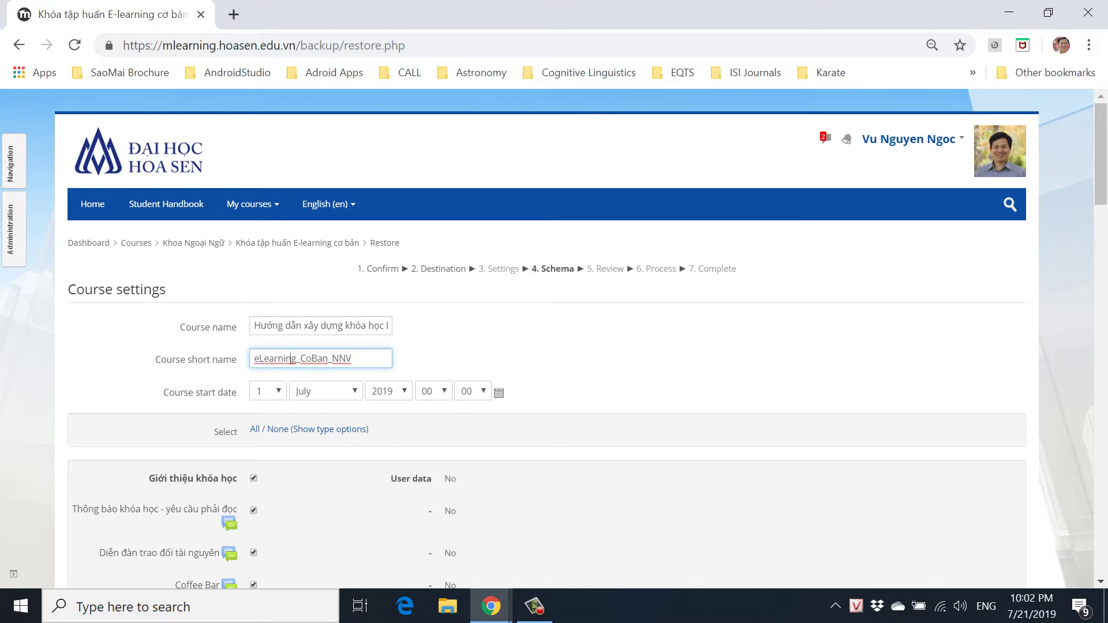
{"action": "scroll", "coordinate": [293, 358], "scroll_direction": "down", "scroll_amount": 20}
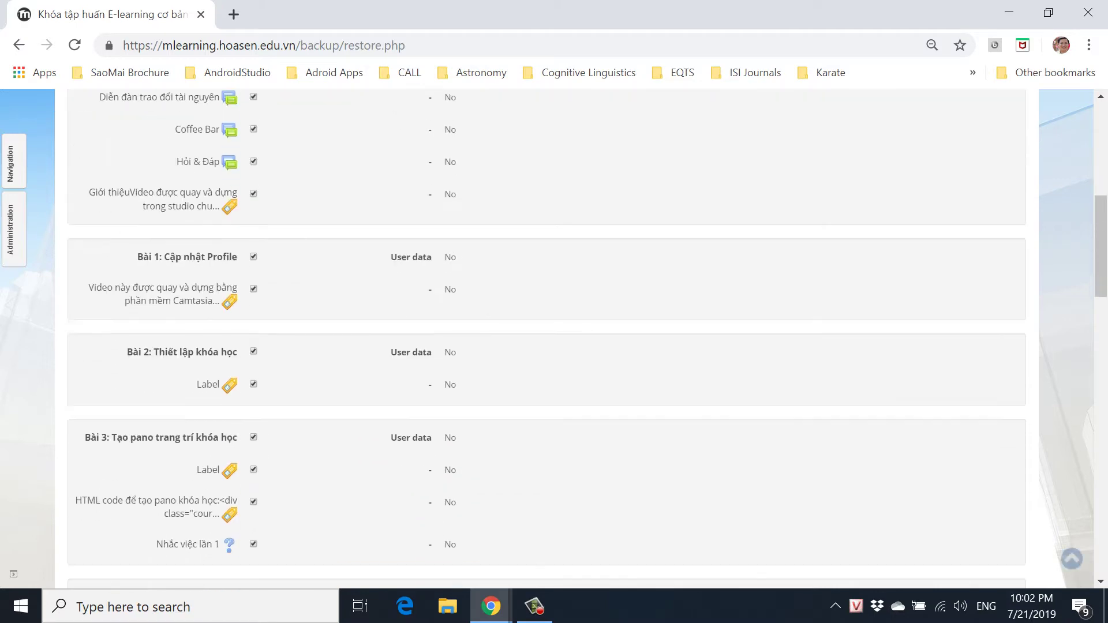
{"action": "scroll", "coordinate": [546, 339], "scroll_direction": "down", "scroll_amount": 10}
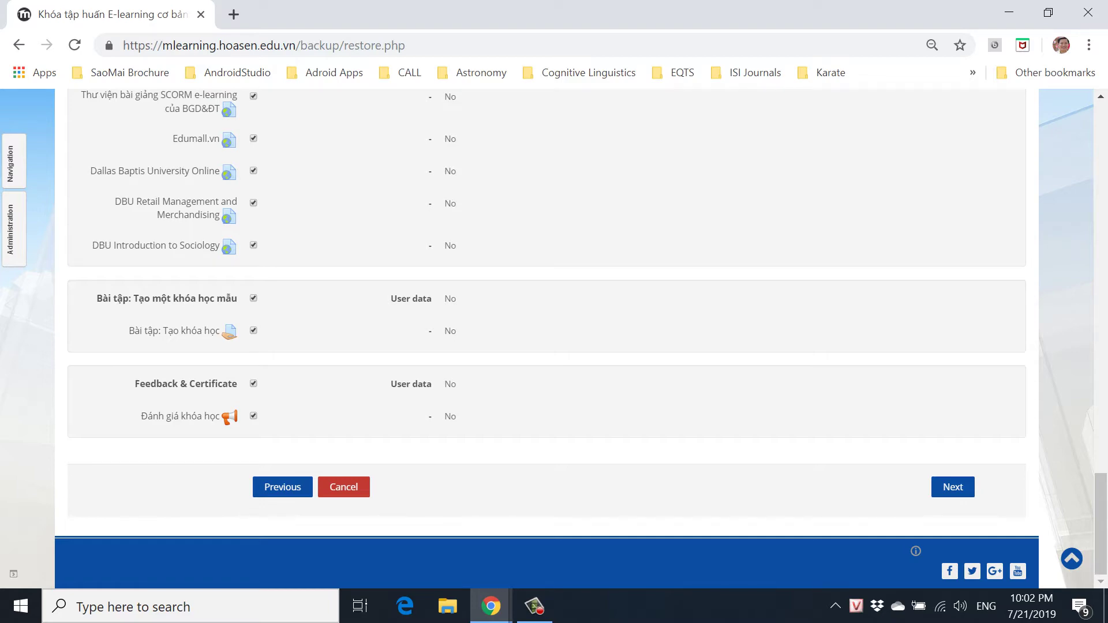
{"action": "left_click", "coordinate": [952, 487]}
Review the selected course settings and contents, perform the restore, and open the restored course.
{"action": "scroll", "coordinate": [952, 486], "scroll_direction": "down", "scroll_amount": 9}
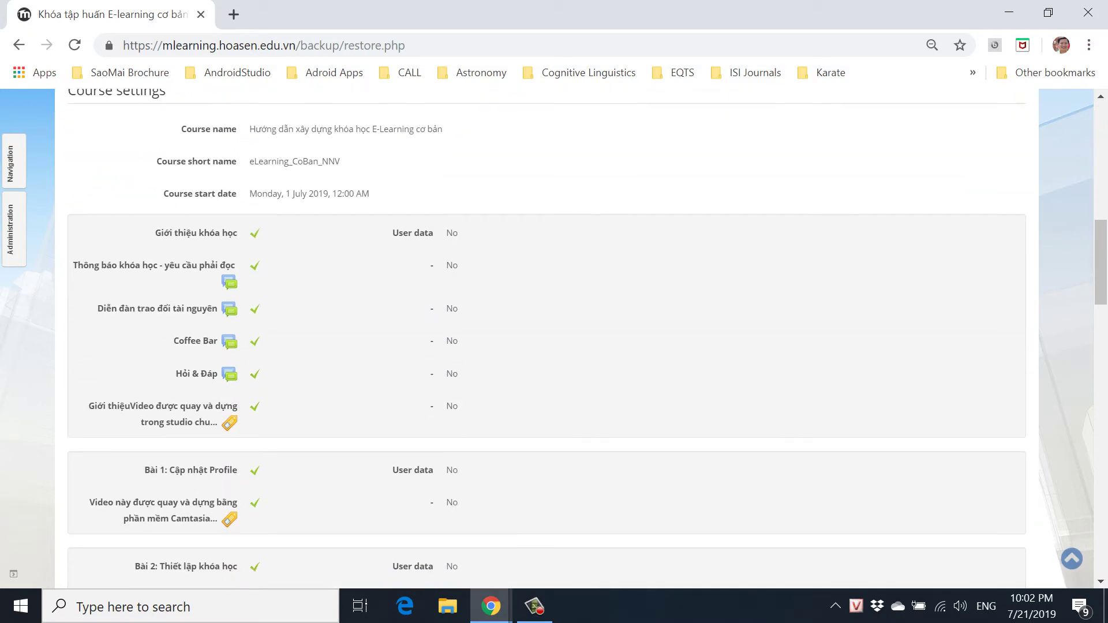
{"action": "scroll", "coordinate": [952, 486], "scroll_direction": "down", "scroll_amount": 20}
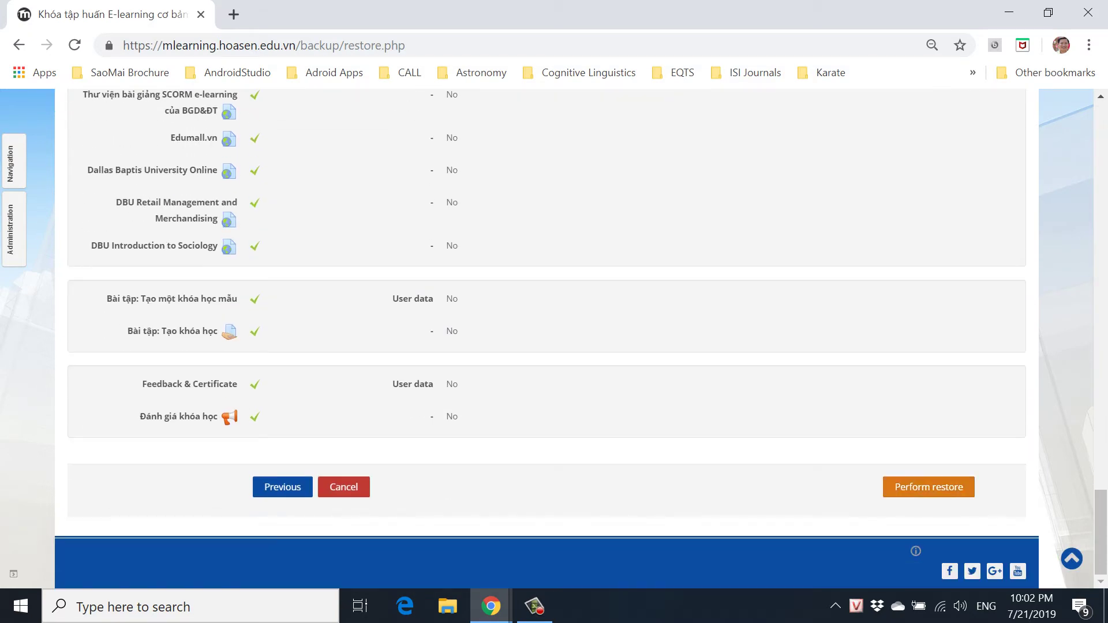
{"action": "left_click", "coordinate": [952, 486]}
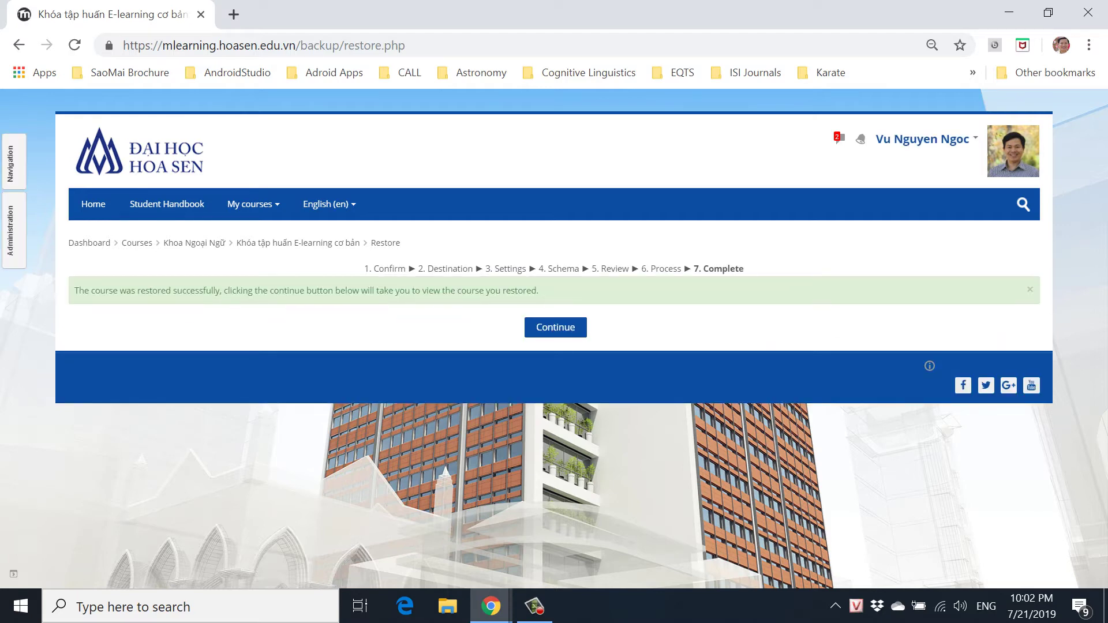
{"action": "left_click", "coordinate": [555, 327]}
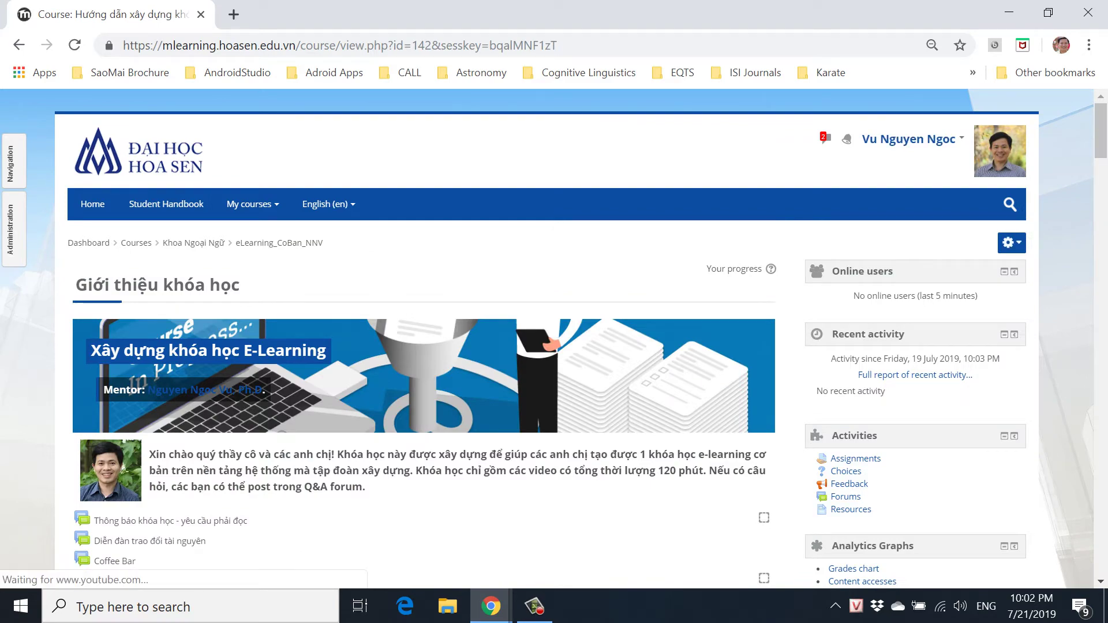
Examine the restored course's introduction, lesson videos, resources, assignment, and Feedback & Certificate section.
{"action": "scroll", "coordinate": [553, 339], "scroll_direction": "down", "scroll_amount": 1}
{"action": "scroll", "coordinate": [424, 339], "scroll_direction": "down", "scroll_amount": 20}
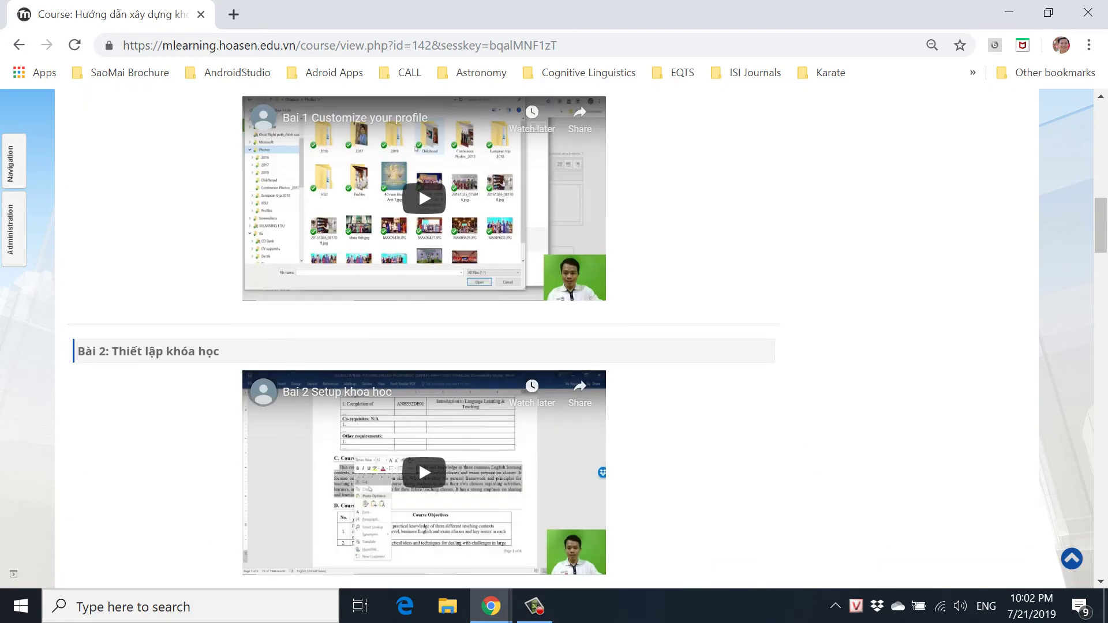
{"action": "scroll", "coordinate": [424, 338], "scroll_direction": "up", "scroll_amount": 20}
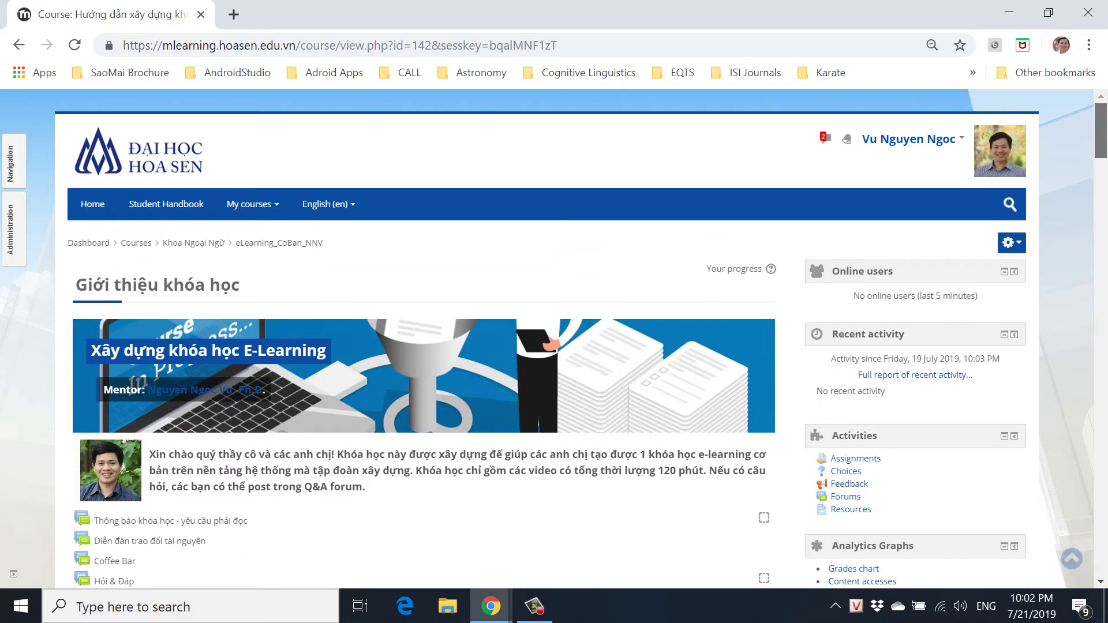
{"action": "scroll", "coordinate": [546, 344], "scroll_direction": "down", "scroll_amount": 8}
{"action": "scroll", "coordinate": [424, 340], "scroll_direction": "down", "scroll_amount": 20}
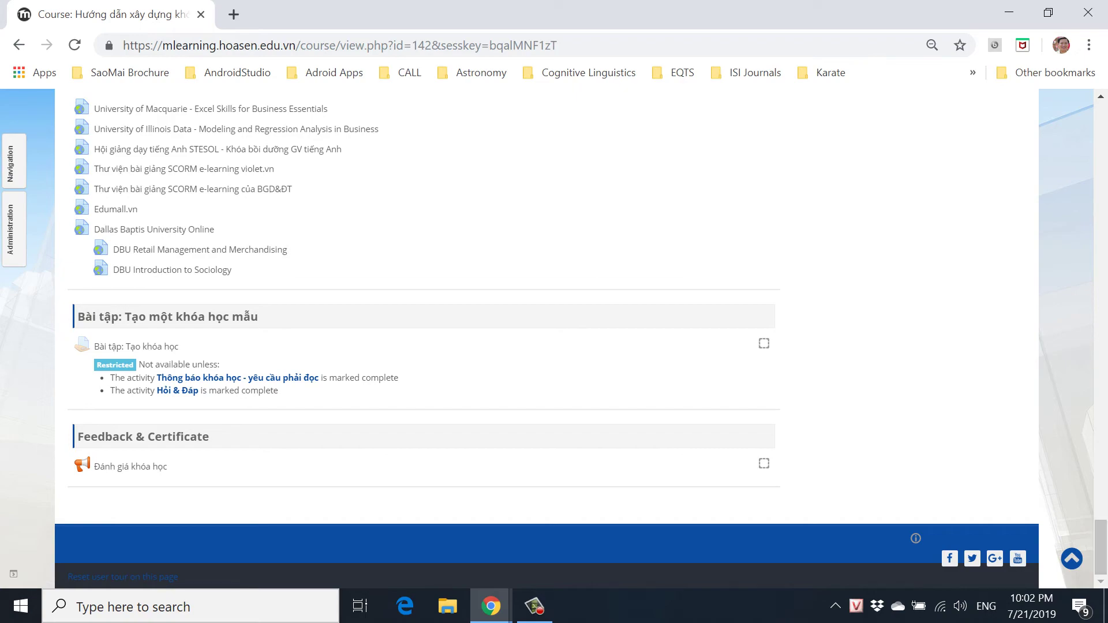
{"action": "scroll", "coordinate": [424, 341], "scroll_direction": "up", "scroll_amount": 20}
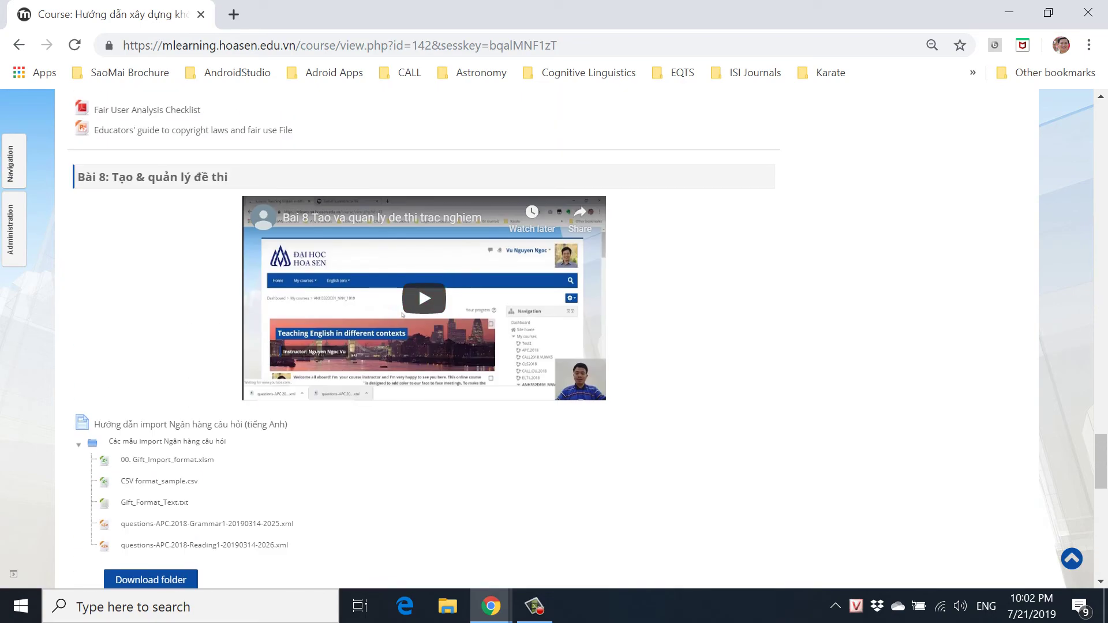
{"action": "scroll", "coordinate": [424, 340], "scroll_direction": "up", "scroll_amount": 20}
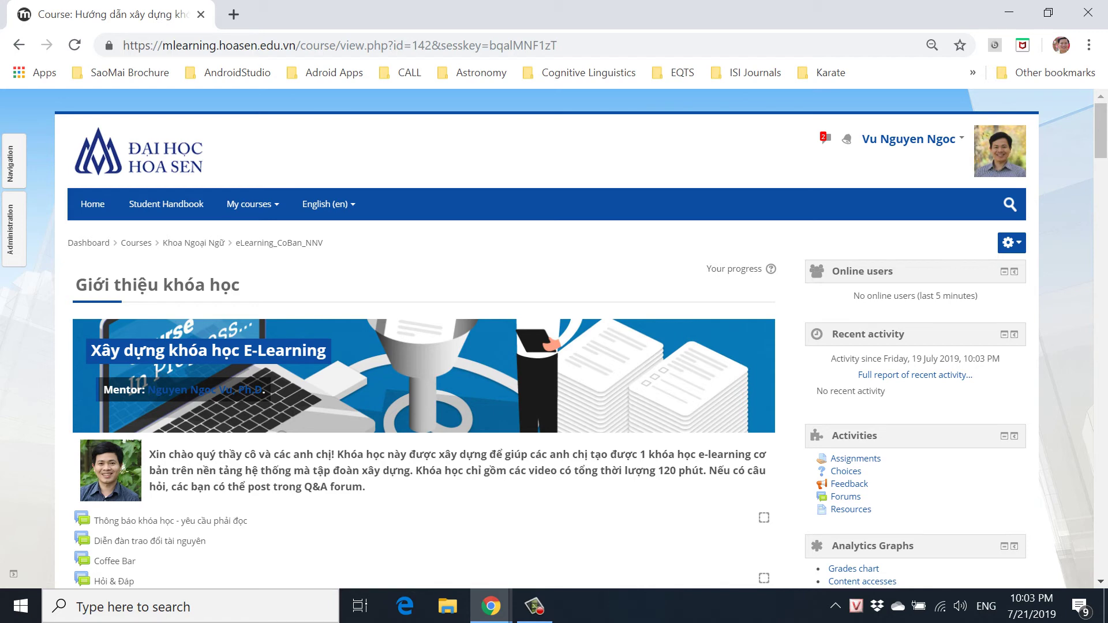
{"action": "scroll", "coordinate": [554, 340], "scroll_direction": "down", "scroll_amount": 2}
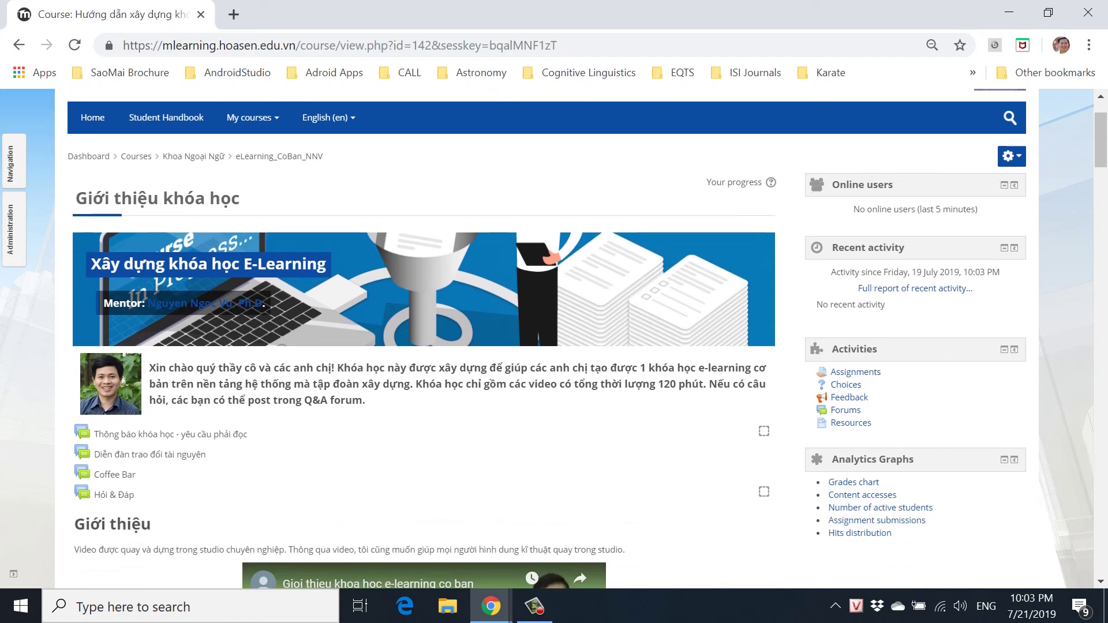